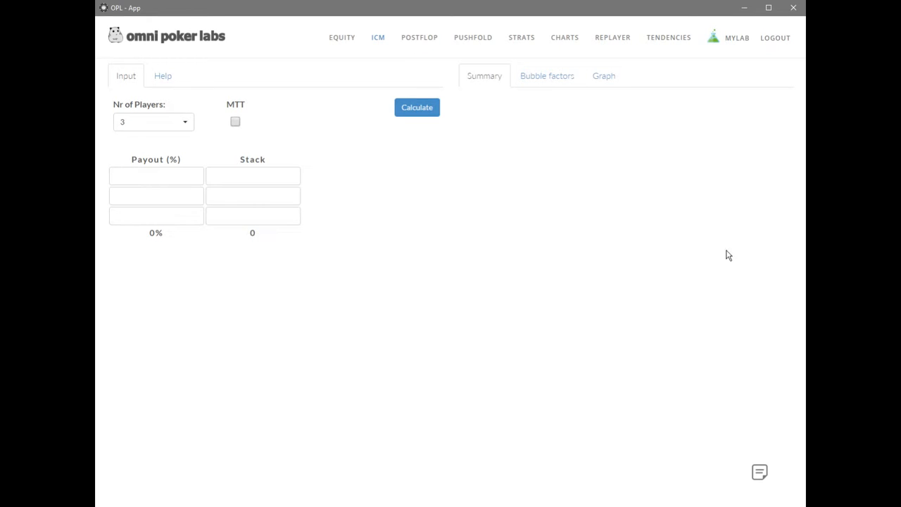
Enter the payout percentages for first and second place as 65 and 35.
{"action": "left_click", "coordinate": [633, 301]}
{"action": "left_click", "coordinate": [184, 172]}
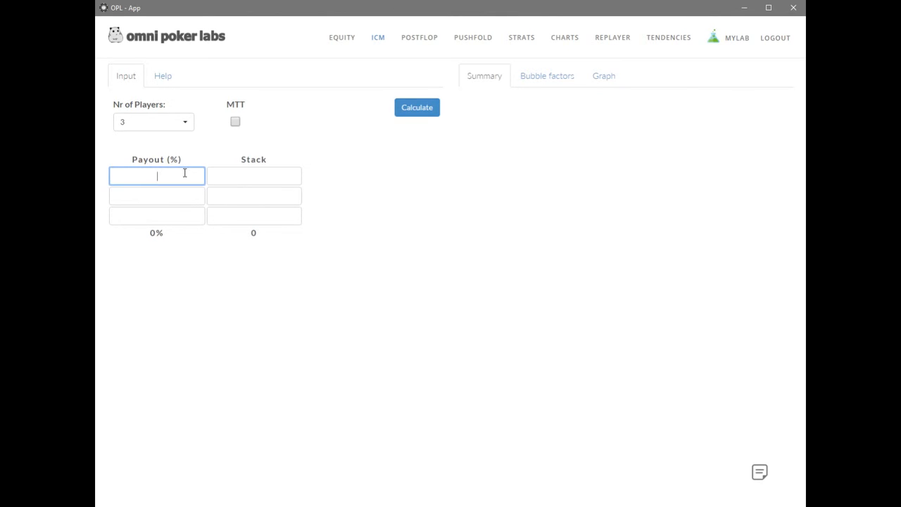
{"action": "type", "text": "65"}
{"action": "key", "text": "Tab"}
{"action": "type", "text": "35"}
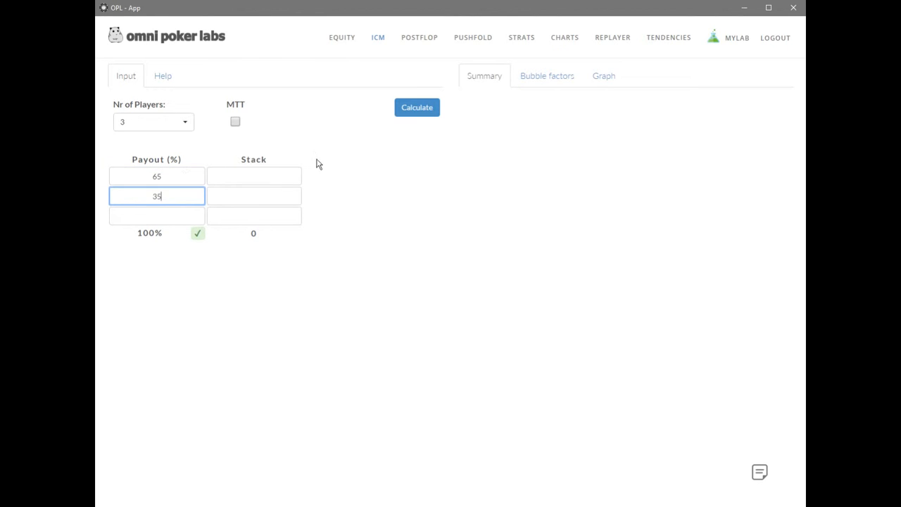
Enter stacks of 1500, 1000 and 500 for the three players and calculate the ICM values.
{"action": "left_click", "coordinate": [269, 176]}
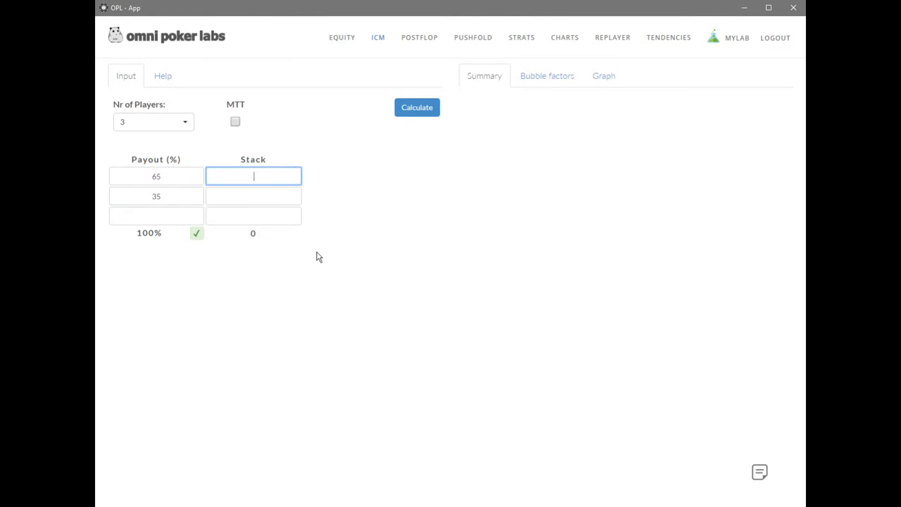
{"action": "type", "text": "1500"}
{"action": "key", "text": "Tab"}
{"action": "type", "text": "1000"}
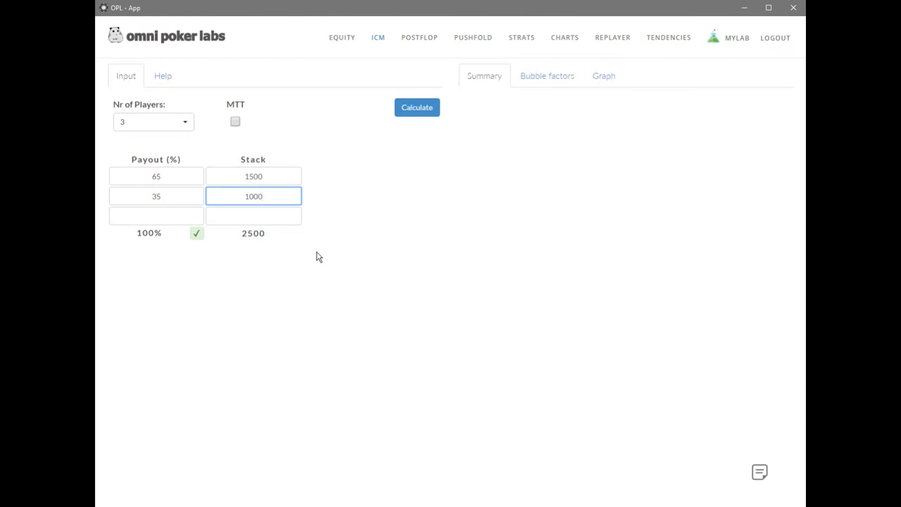
{"action": "key", "text": "Tab"}
{"action": "type", "text": "500"}
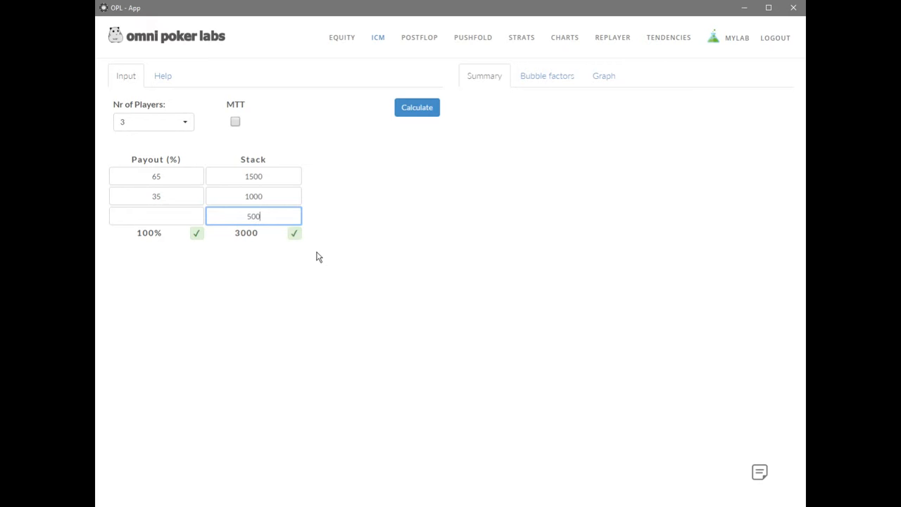
{"action": "left_click", "coordinate": [413, 114]}
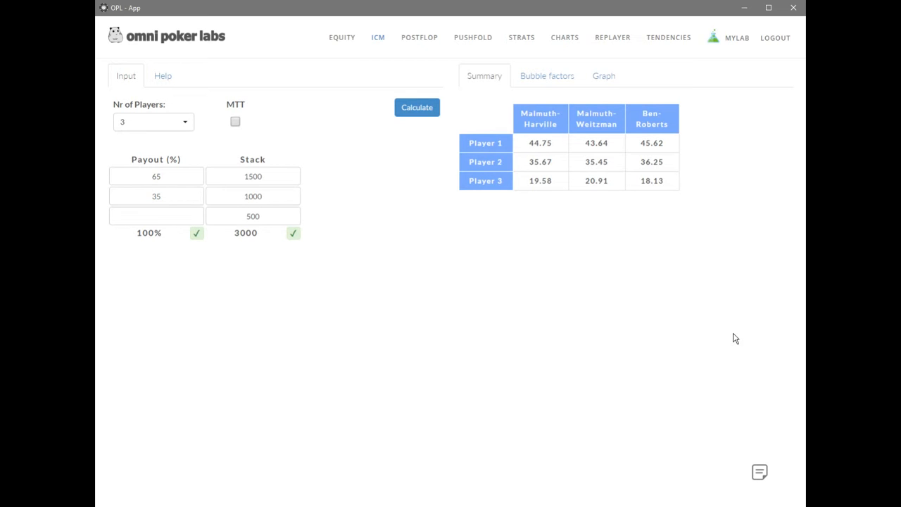
Set the second player's stack to 1250 and the third player's to 250, and recalculate.
{"action": "left_click_drag", "start_coordinate": [241, 195], "coordinate": [290, 195]}
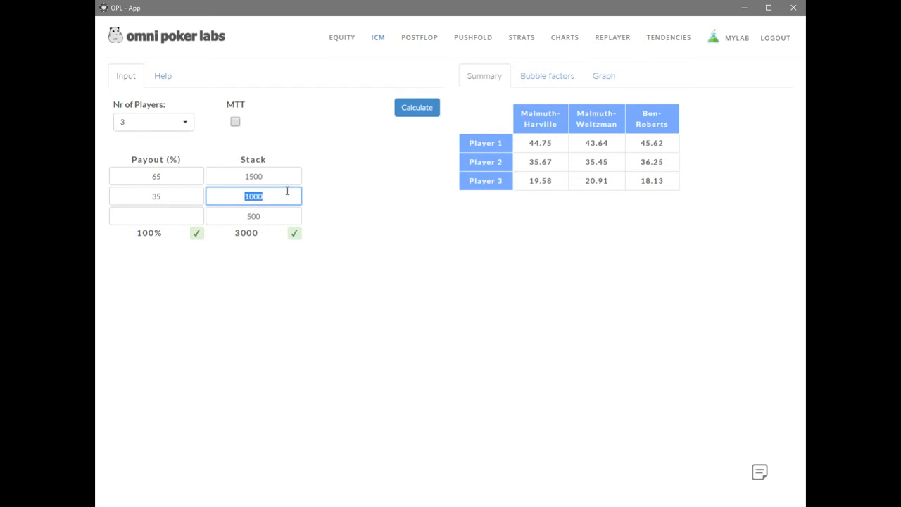
{"action": "type", "text": "1250"}
{"action": "key", "text": "Tab"}
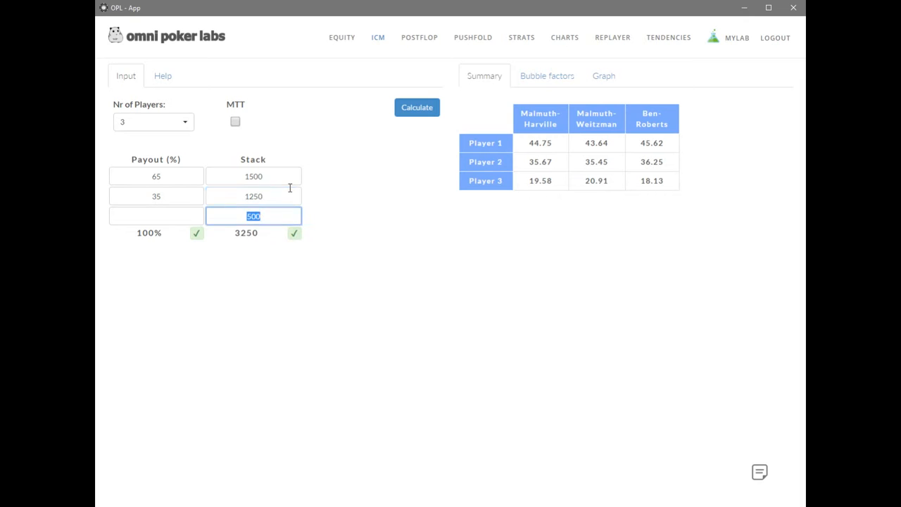
{"action": "type", "text": "250"}
{"action": "left_click", "coordinate": [401, 110]}
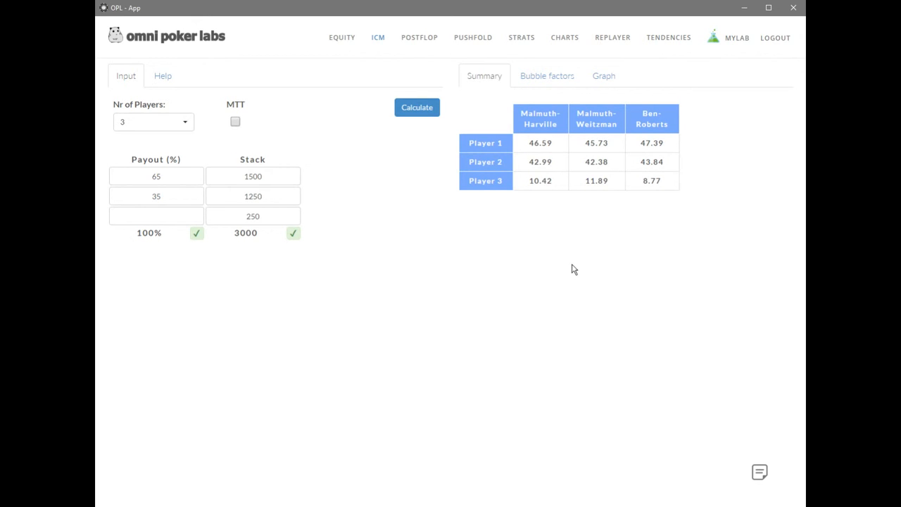
Set both the second and third players' stacks to 750 and recalculate the ICM values.
{"action": "double_click", "coordinate": [278, 203]}
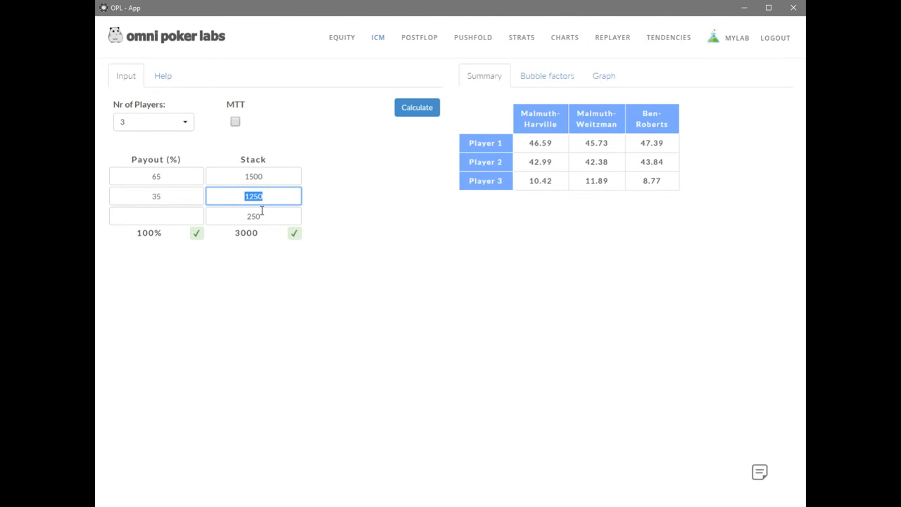
{"action": "type", "text": "1000"}
{"action": "key", "text": "BackSpace"}
{"action": "key", "text": "BackSpace"}
{"action": "key", "text": "BackSpace"}
{"action": "key", "text": "BackSpace"}
{"action": "type", "text": "750"}
{"action": "double_click", "coordinate": [277, 213]}
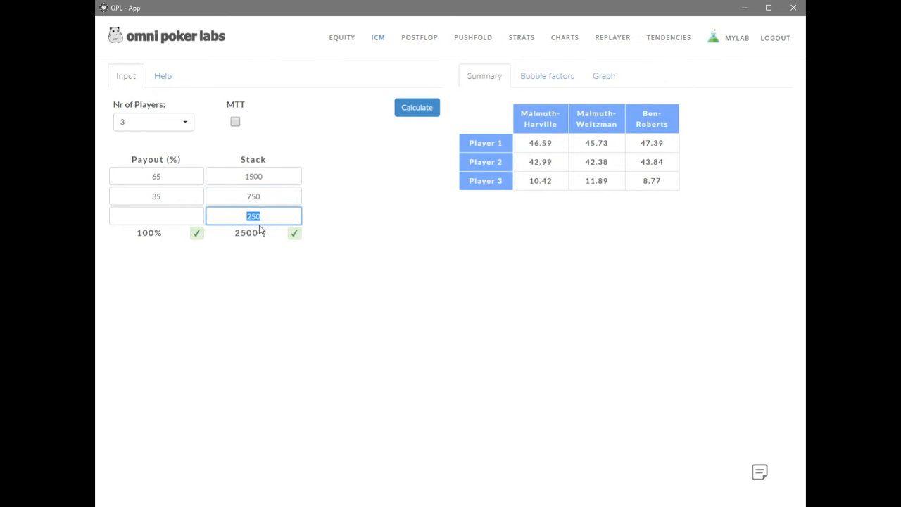
{"action": "type", "text": "750"}
{"action": "left_click", "coordinate": [421, 108]}
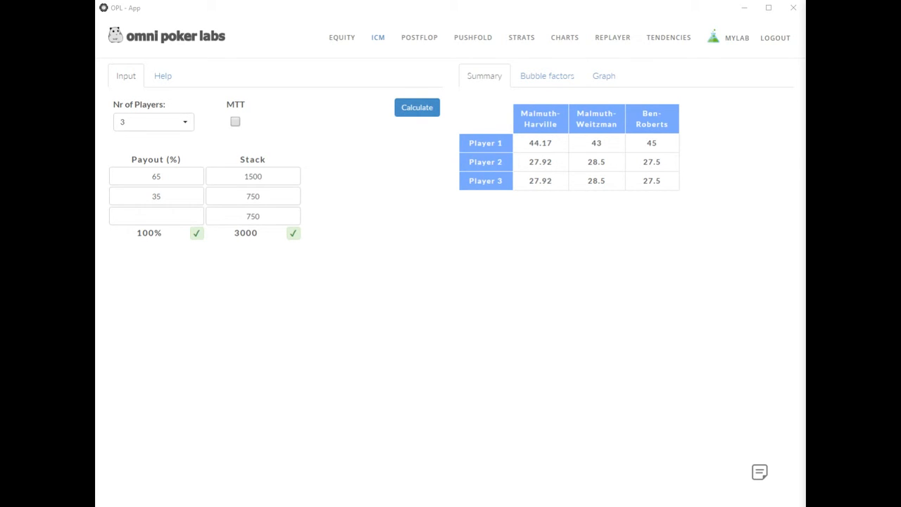
Set the number of players to 10.
{"action": "left_click", "coordinate": [512, 285]}
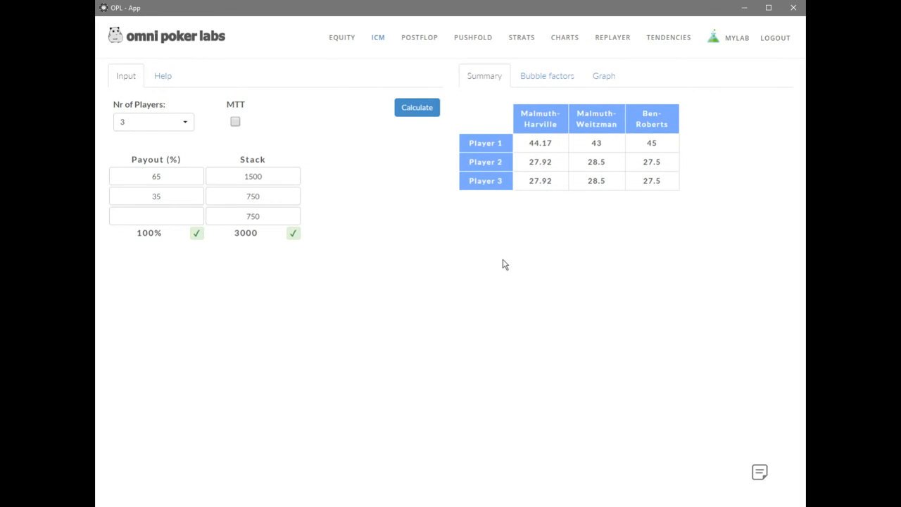
{"action": "left_click", "coordinate": [184, 122]}
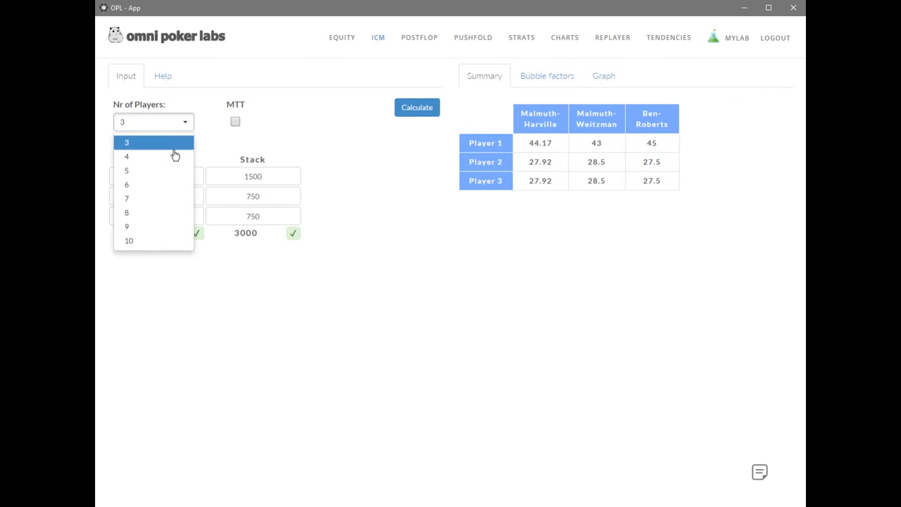
{"action": "left_click", "coordinate": [154, 240]}
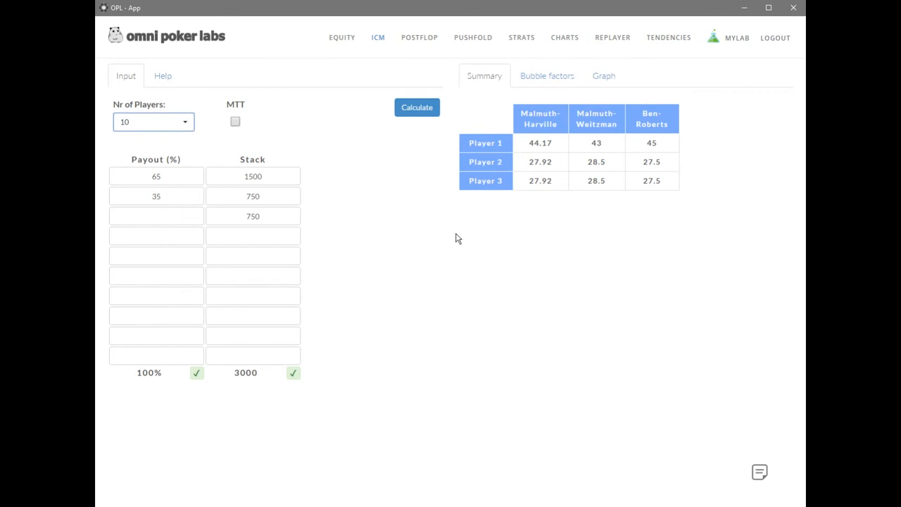
Enable the MTT option and set its stack distribution skew to 22, leaving players left and average stack empty.
{"action": "left_click", "coordinate": [235, 122]}
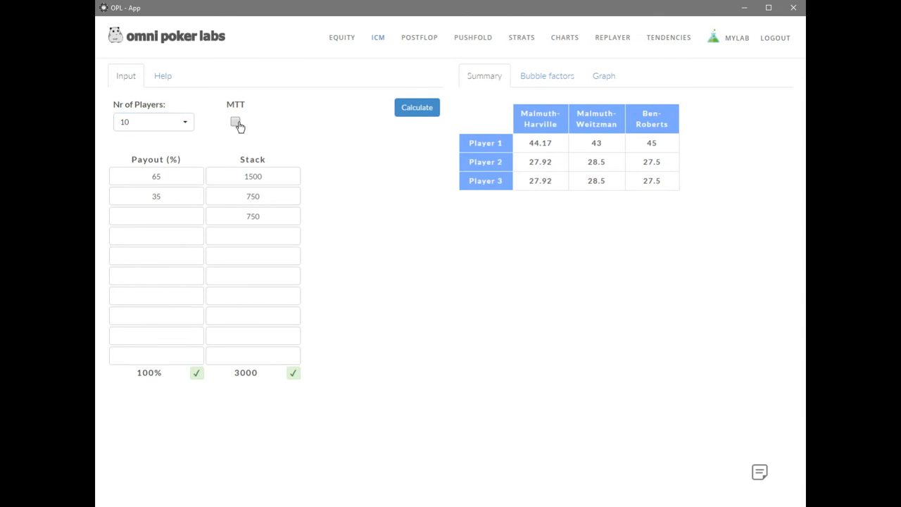
{"action": "left_click", "coordinate": [317, 100]}
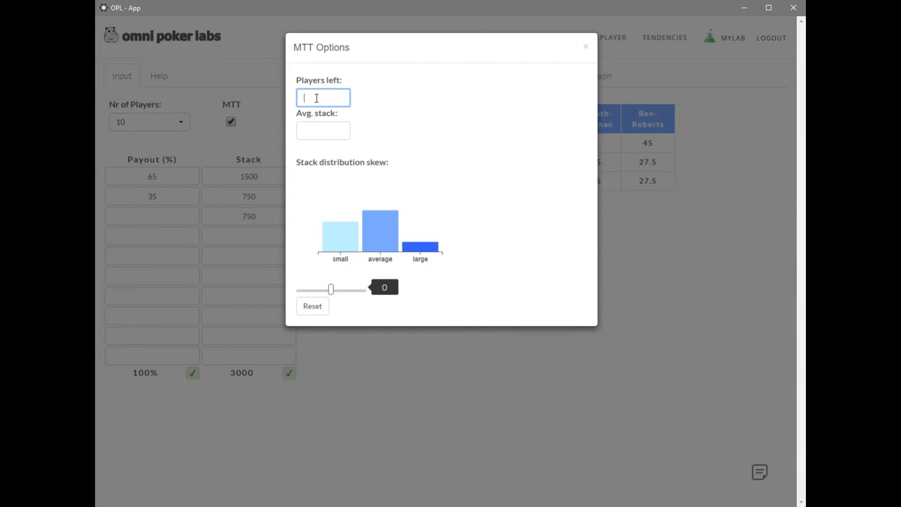
{"action": "left_click", "coordinate": [317, 131]}
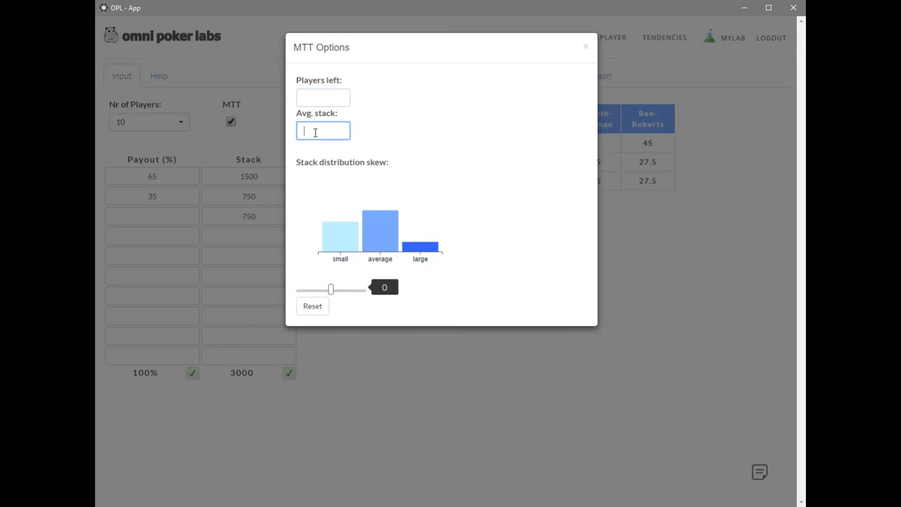
{"action": "mouse_move", "coordinate": [328, 289]}
{"action": "left_mouse_down"}
{"action": "mouse_move", "coordinate": [352, 290]}
{"action": "mouse_move", "coordinate": [321, 289]}
{"action": "mouse_move", "coordinate": [338, 289]}
{"action": "left_mouse_up"}
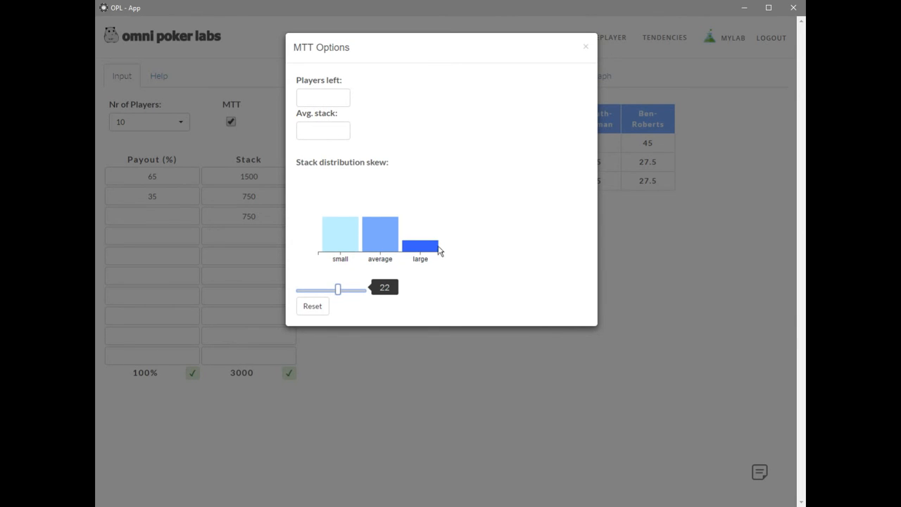
{"action": "left_click", "coordinate": [445, 399]}
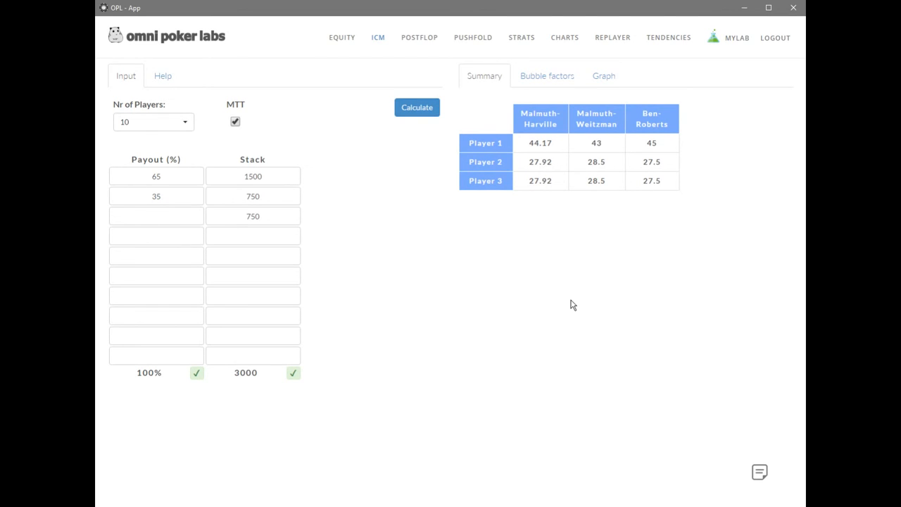
Set the payout percentages for the first four places to 40, 30, 20 and 10.
{"action": "left_click", "coordinate": [169, 175]}
{"action": "double_click", "coordinate": [157, 178]}
{"action": "type", "text": "40"}
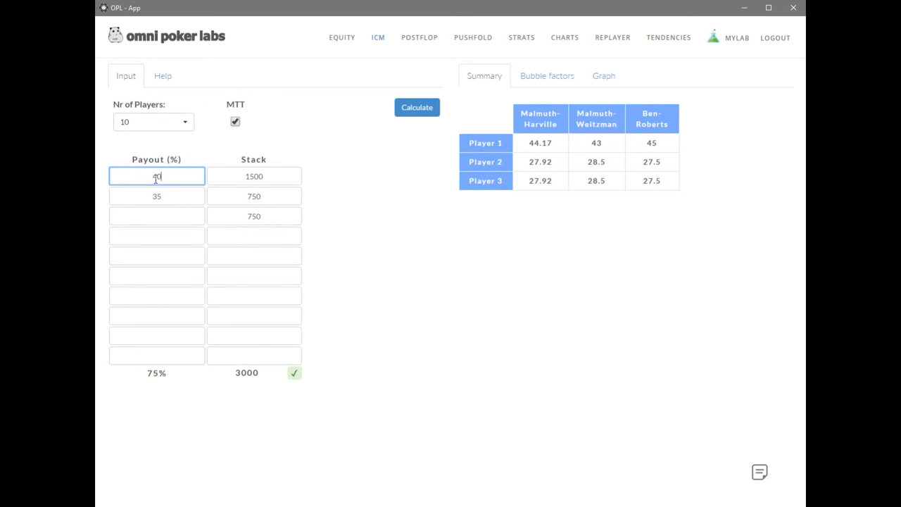
{"action": "key", "text": "Tab"}
{"action": "type", "text": "30"}
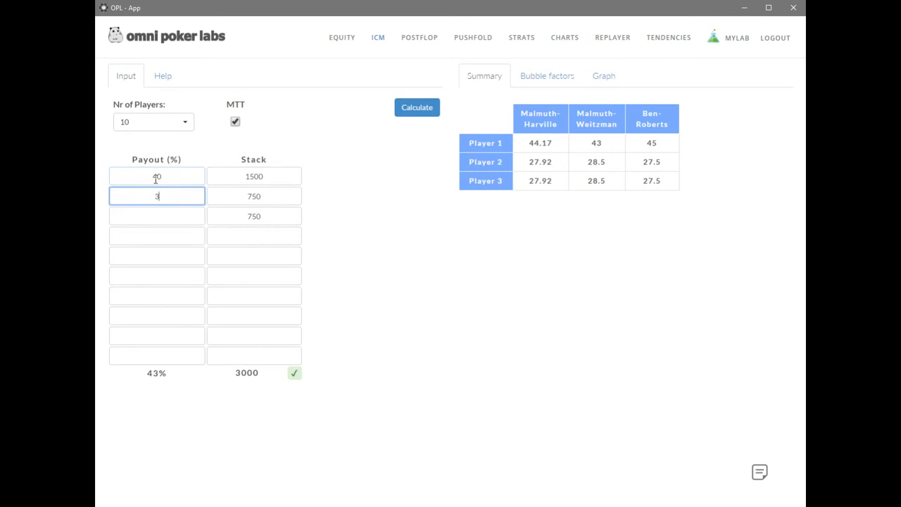
{"action": "key", "text": "Tab"}
{"action": "type", "text": "20"}
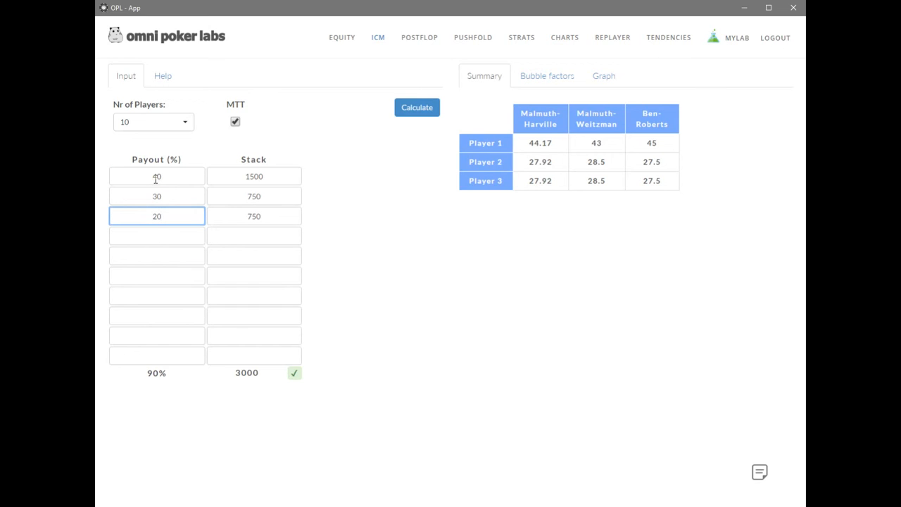
{"action": "key", "text": "Tab"}
{"action": "type", "text": "10"}
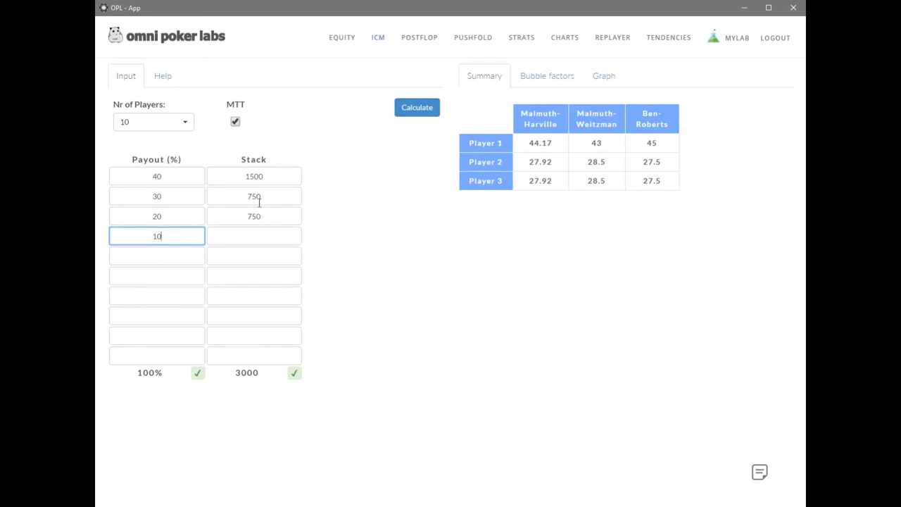
Set the first three players' stacks to 12000, 5000 and 7000.
{"action": "left_click", "coordinate": [285, 183]}
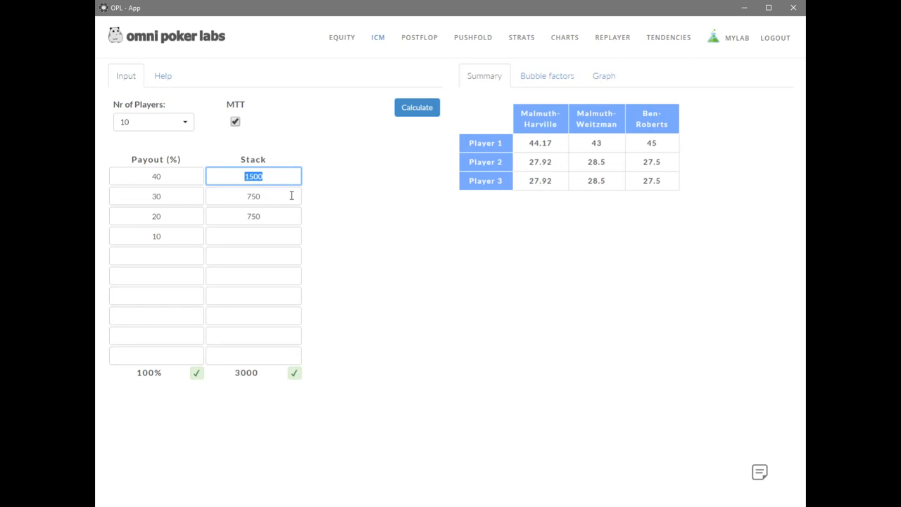
{"action": "type", "text": "12000"}
{"action": "left_click", "coordinate": [291, 196]}
{"action": "type", "text": "5000"}
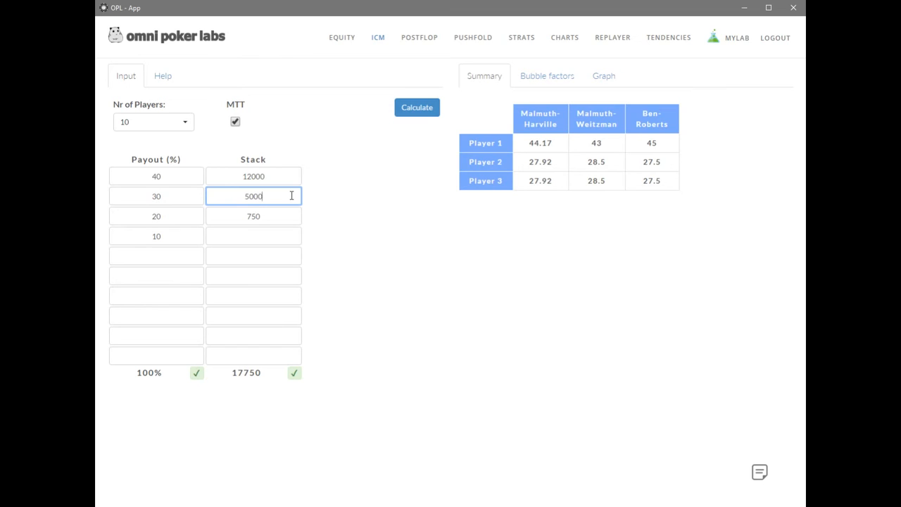
{"action": "key", "text": "Tab"}
{"action": "type", "text": "7000"}
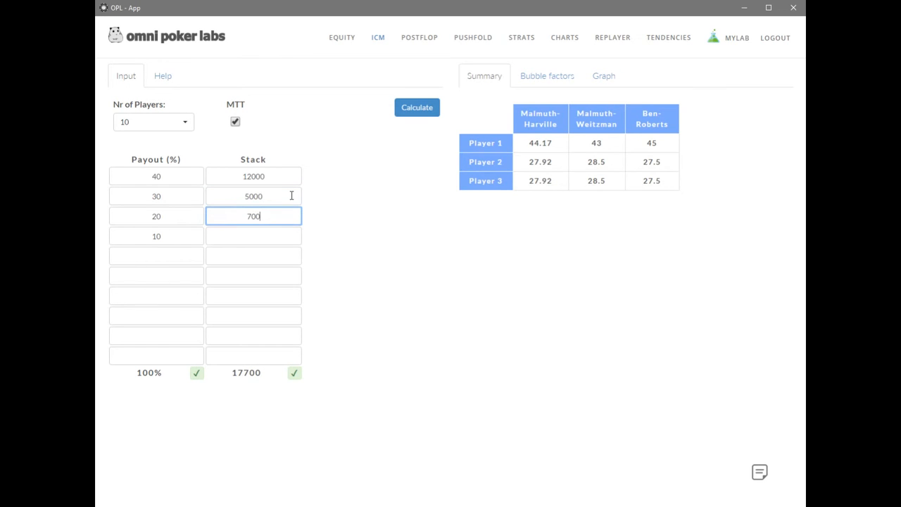
Disable the MTT option and calculate the ICM values for the four-place payout structure.
{"action": "left_click", "coordinate": [235, 121]}
{"action": "left_click", "coordinate": [411, 111]}
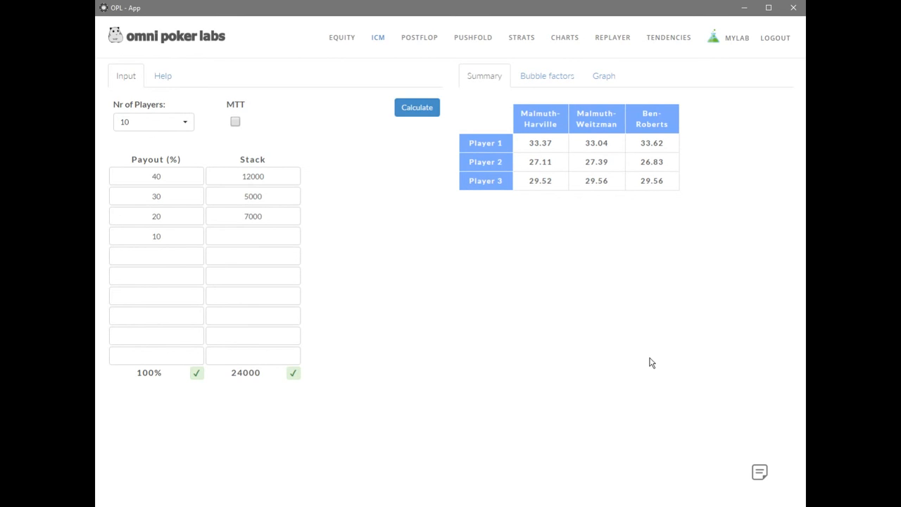
Clear the third- and fourth-place payouts and set the first two places to 65 and 35 percent.
{"action": "left_click_drag", "start_coordinate": [190, 240], "coordinate": [130, 235]}
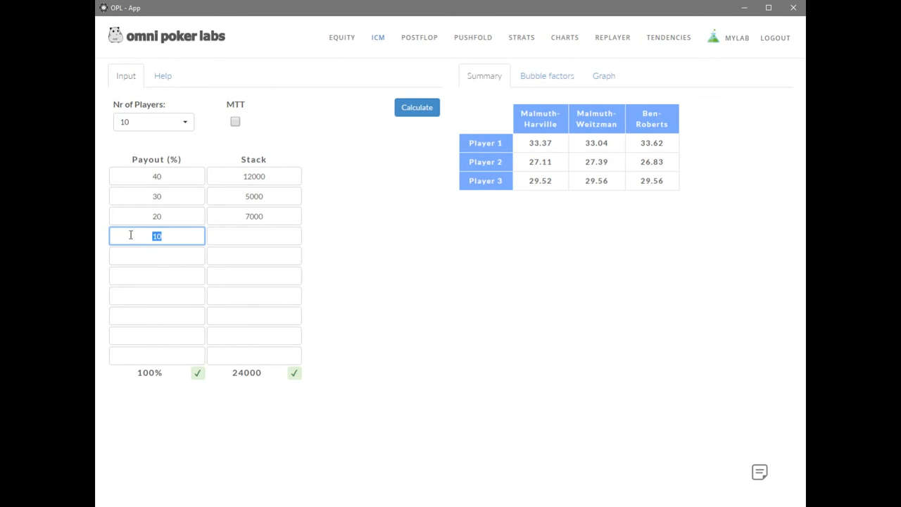
{"action": "key", "text": "BackSpace"}
{"action": "double_click", "coordinate": [157, 216]}
{"action": "key", "text": "BackSpace"}
{"action": "double_click", "coordinate": [157, 197]}
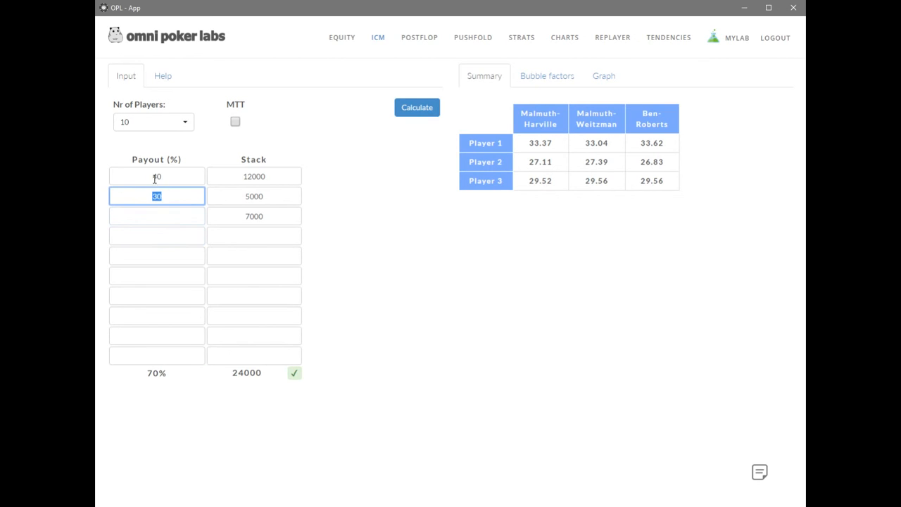
{"action": "key", "text": "BackSpace"}
{"action": "double_click", "coordinate": [157, 176]}
{"action": "type", "text": "65"}
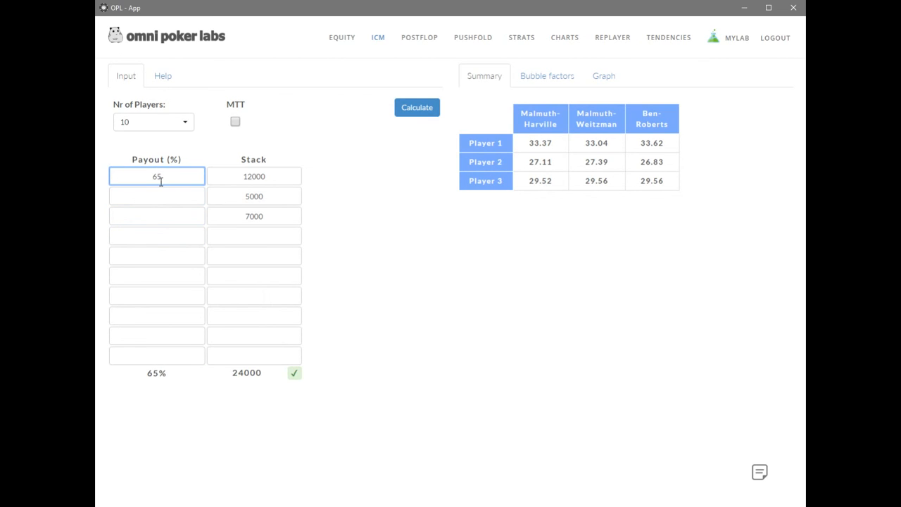
{"action": "key", "text": "Tab"}
{"action": "type", "text": "35"}
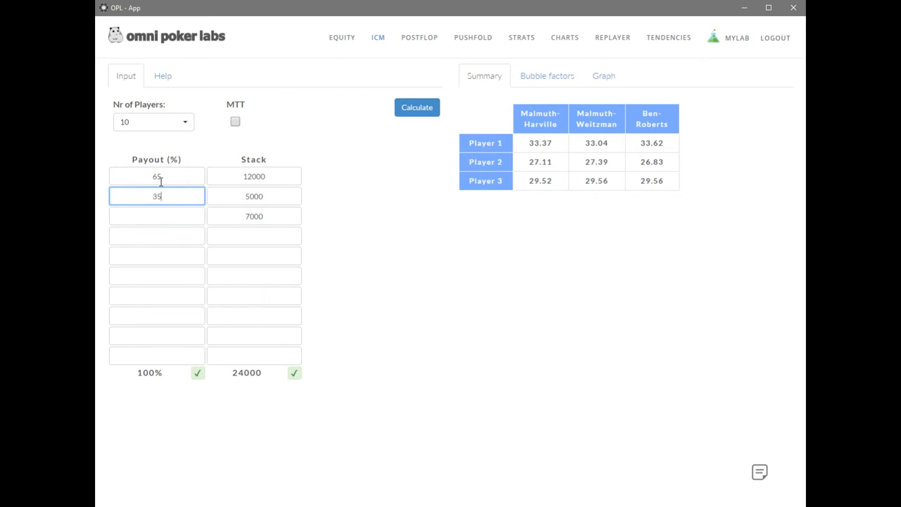
Set the three players' stacks to 1500, 1000 and 500 and recalculate the ICM values.
{"action": "left_click_drag", "start_coordinate": [246, 176], "coordinate": [287, 177]}
{"action": "type", "text": "1"}
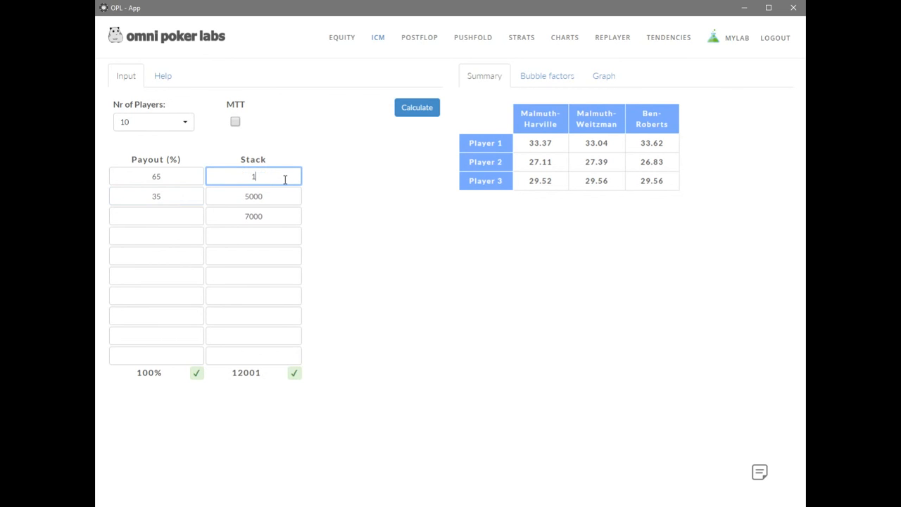
{"action": "type", "text": "500"}
{"action": "key", "text": "Tab"}
{"action": "type", "text": "10"}
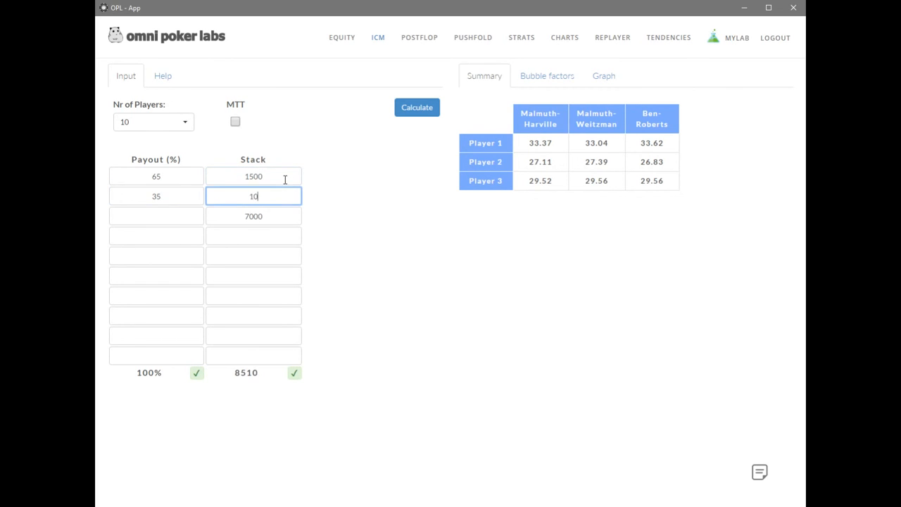
{"action": "type", "text": "00"}
{"action": "key", "text": "Tab"}
{"action": "type", "text": "500"}
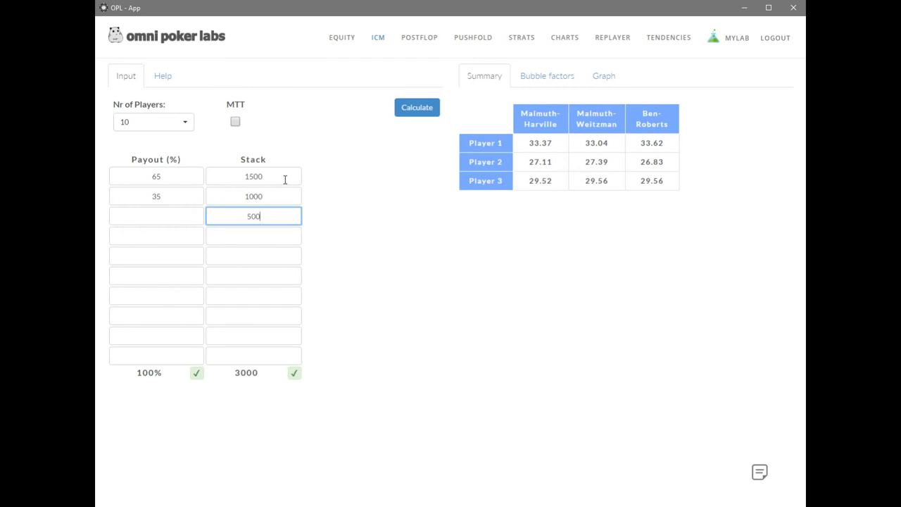
{"action": "left_click", "coordinate": [405, 113]}
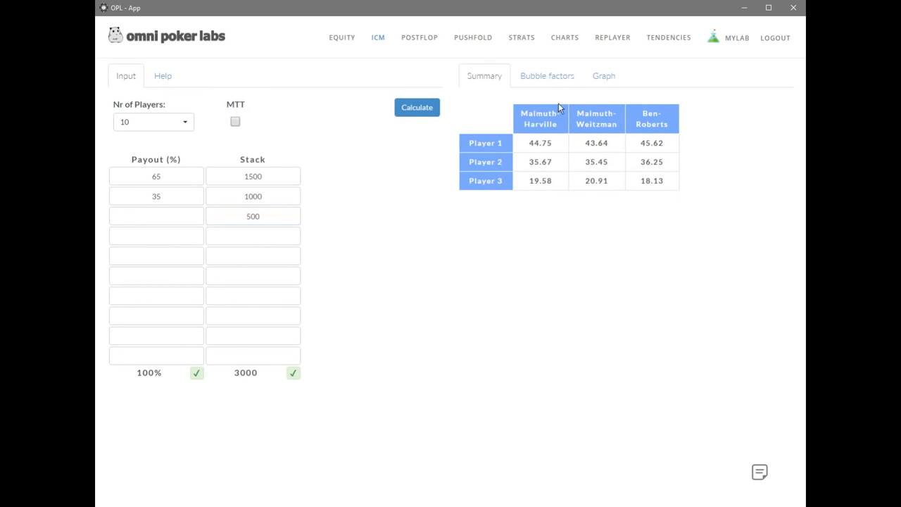
Display the bubble factors and examine the one for the 1000 stack against the 1500 stack.
{"action": "left_click", "coordinate": [550, 81]}
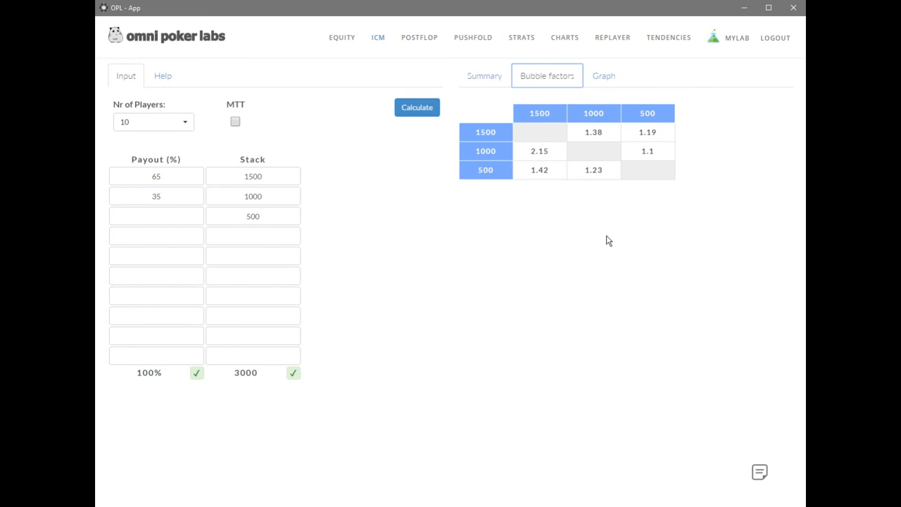
{"action": "left_click", "coordinate": [539, 158]}
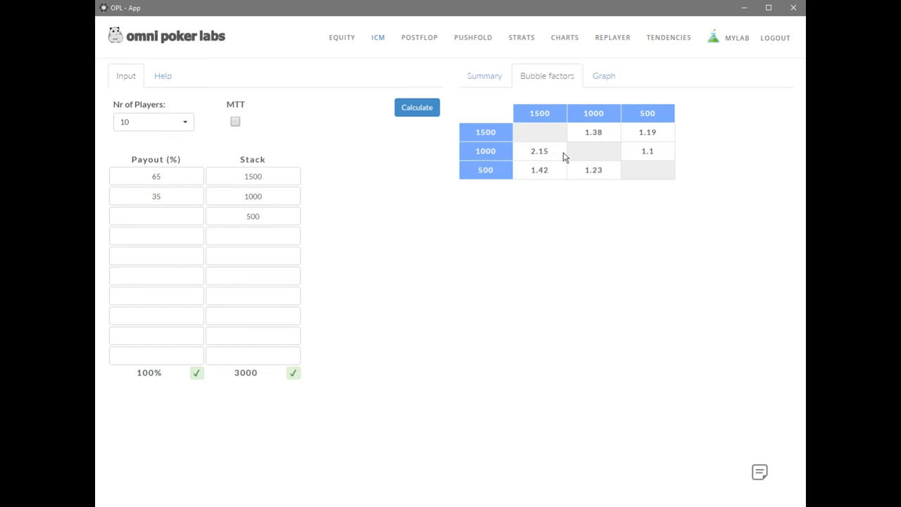